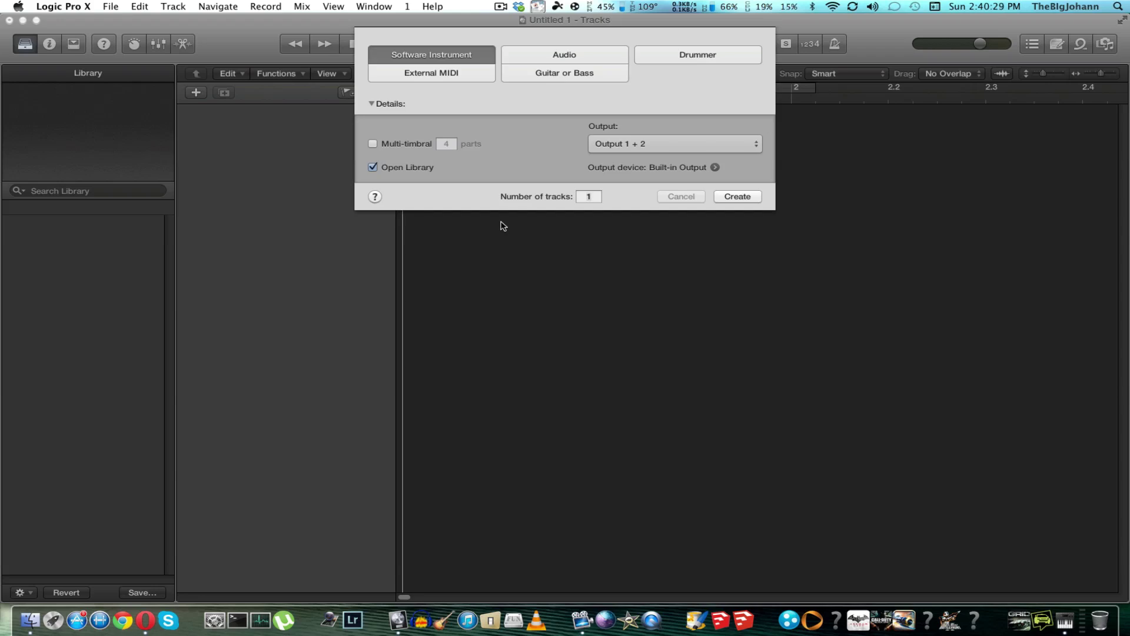
Step: Create one Software Instrument track with Open Library checked, which loads the Picked Bass sound
click(415, 57)
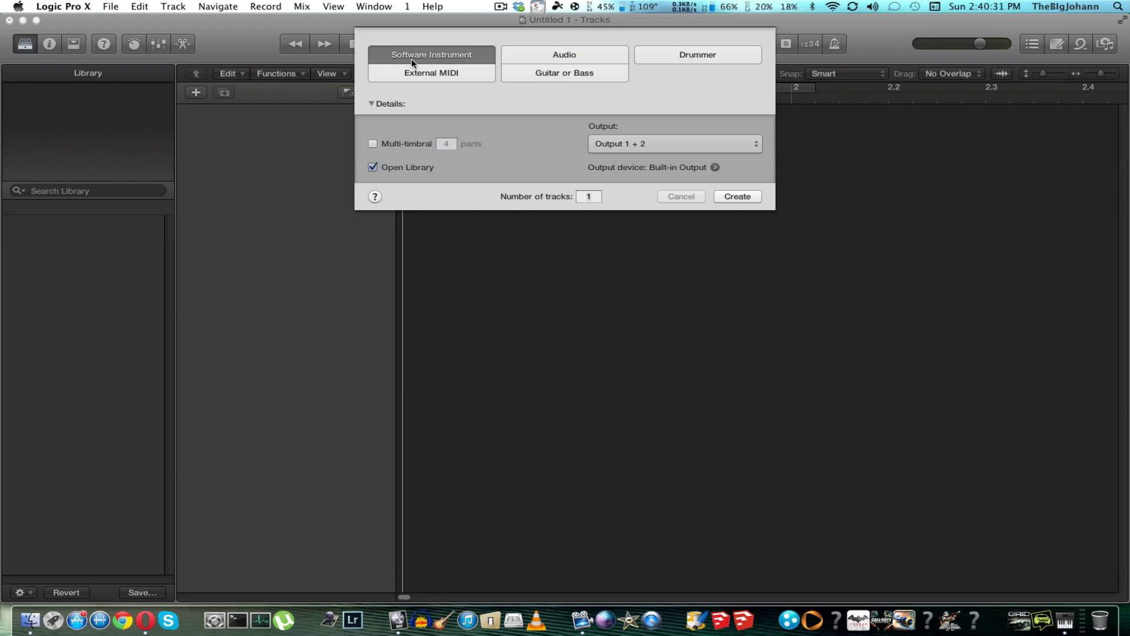
key(Return)
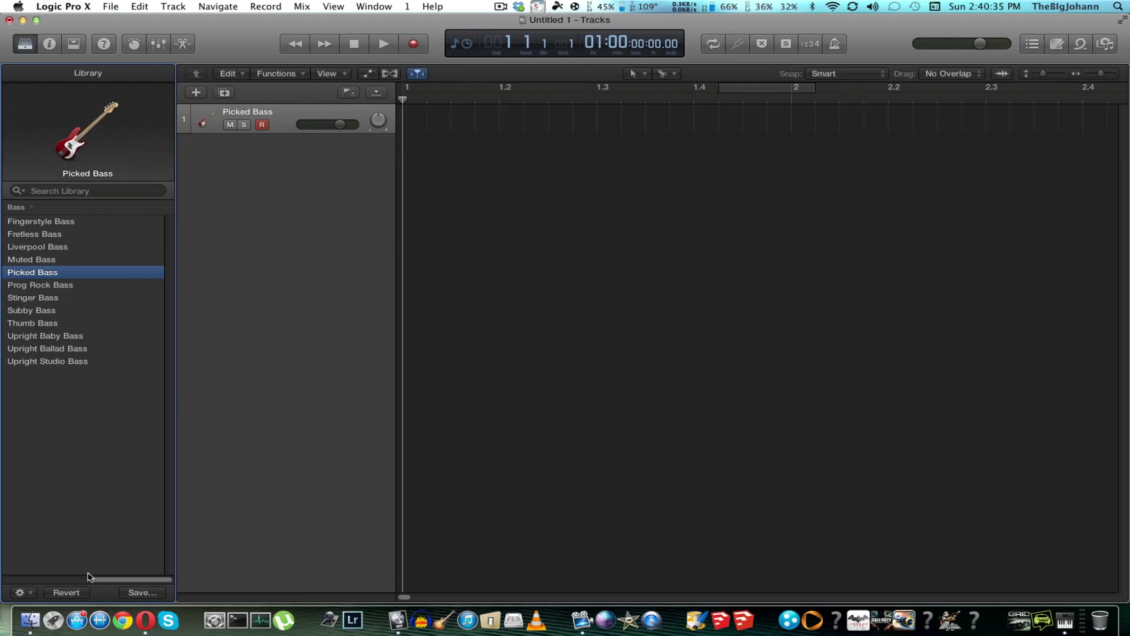
Step: Load the Grimy 909 kit from the Library's Drum Machine category onto the track
click(95, 579)
click(85, 249)
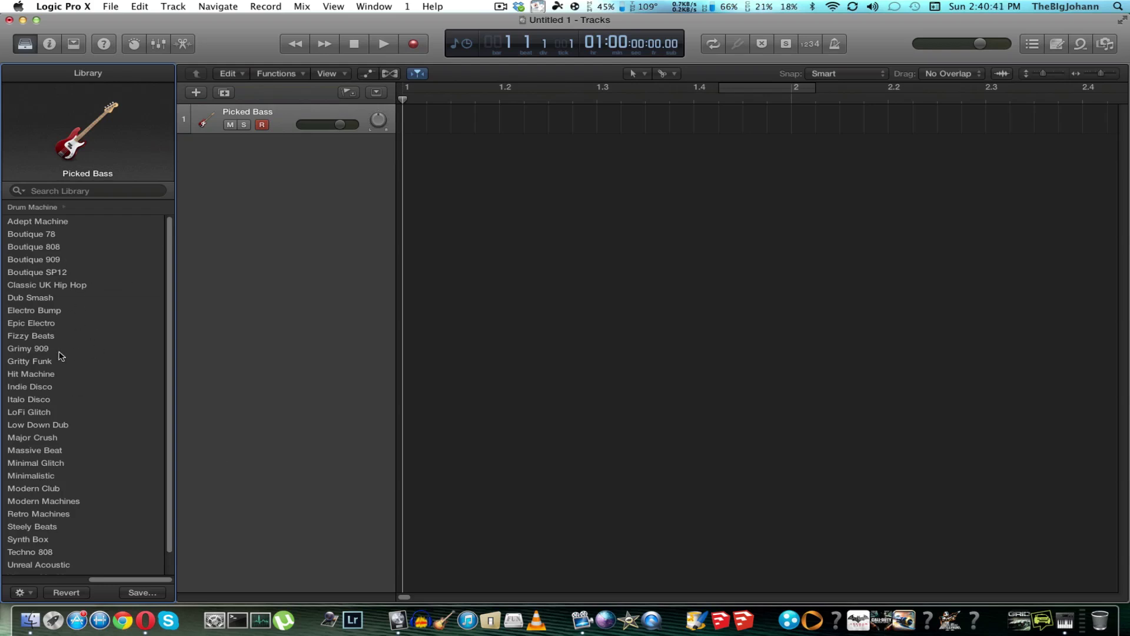
click(77, 350)
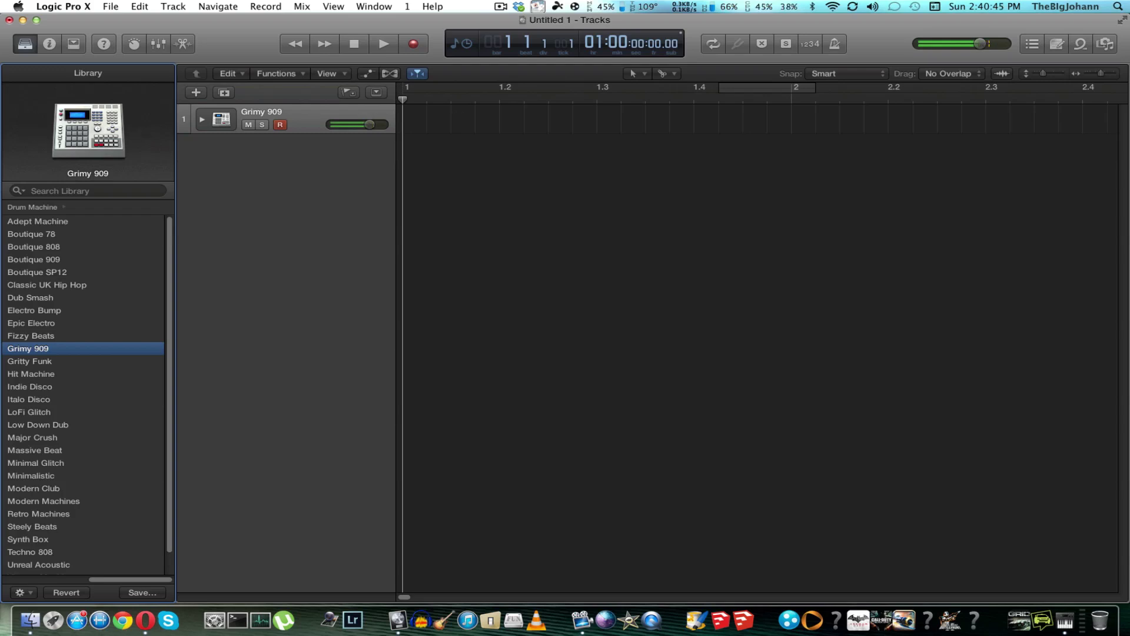
Step: Record a Grimy 909 take, then make Scissors the secondary tool
click(410, 44)
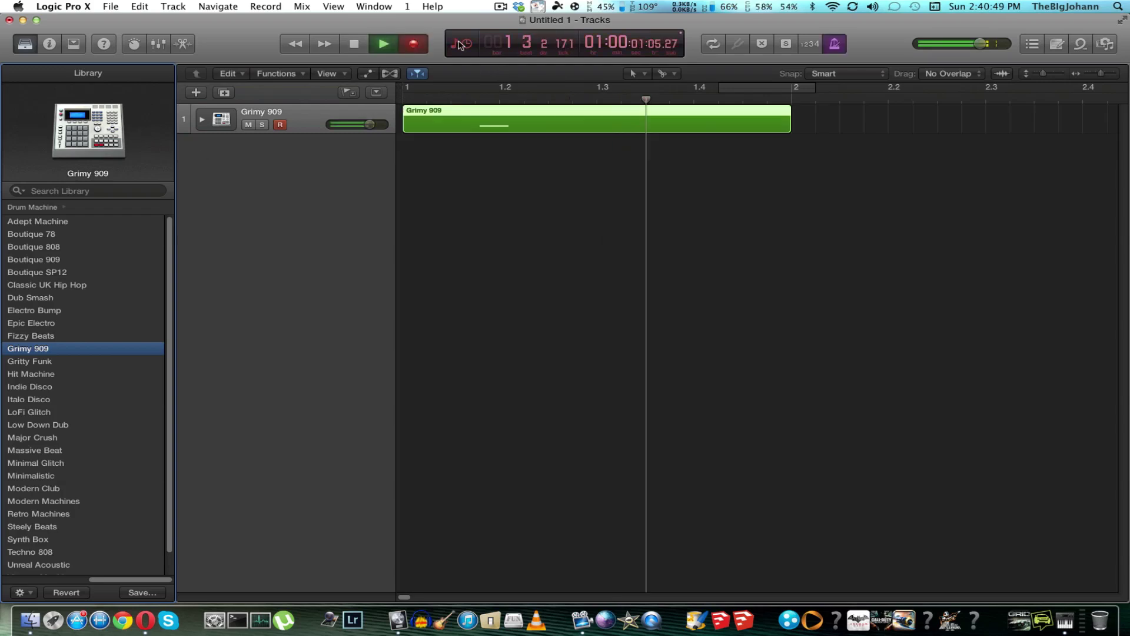
key(space)
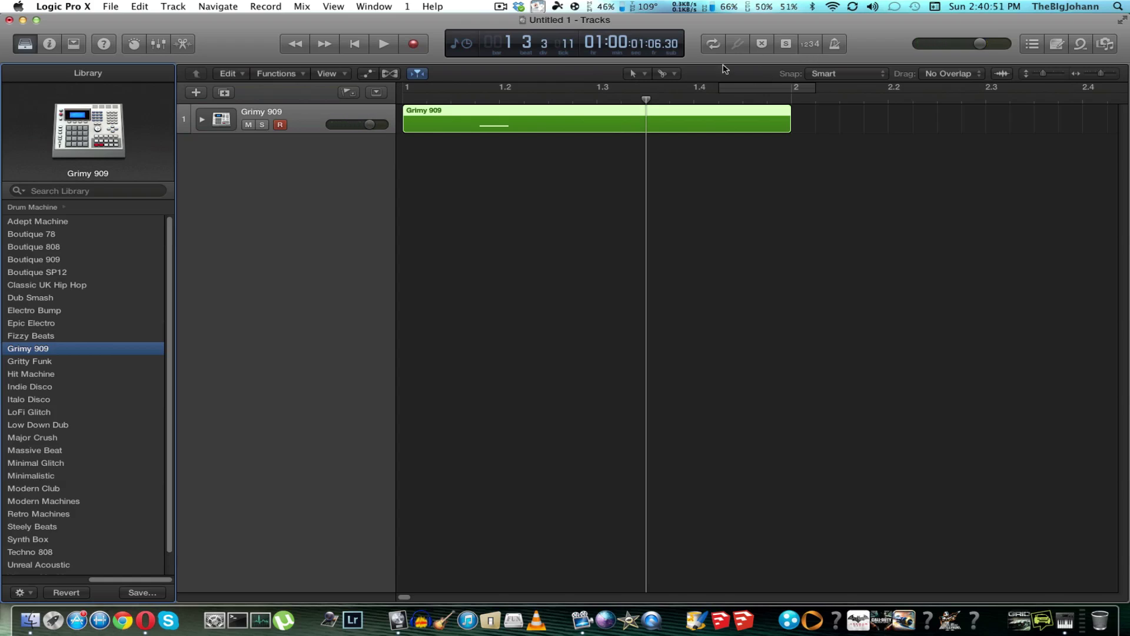
click(668, 74)
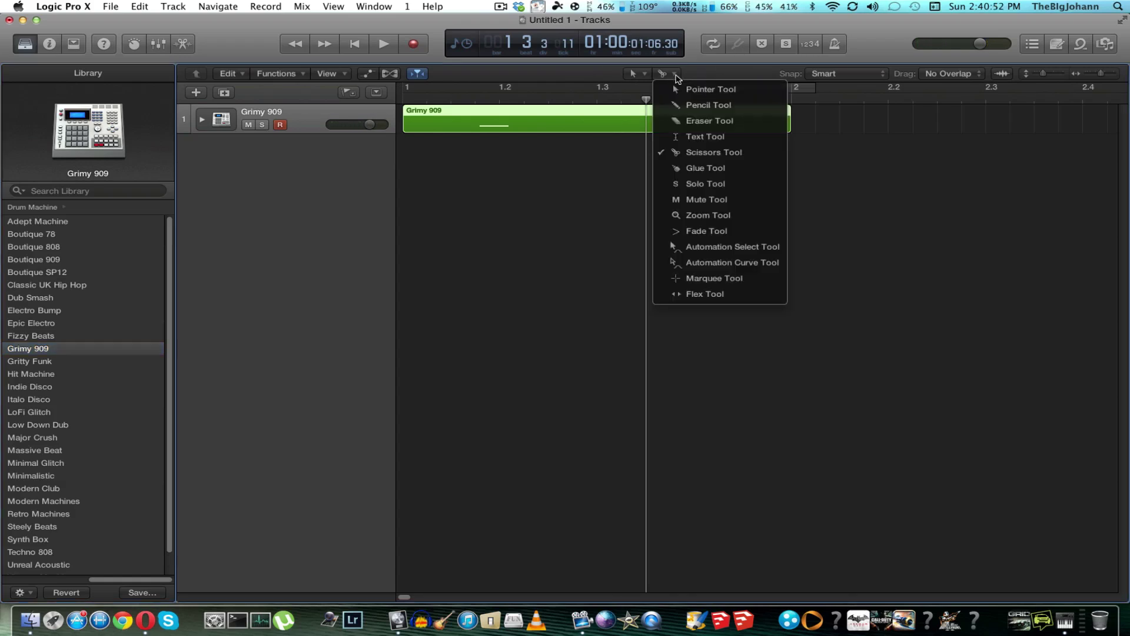
click(682, 152)
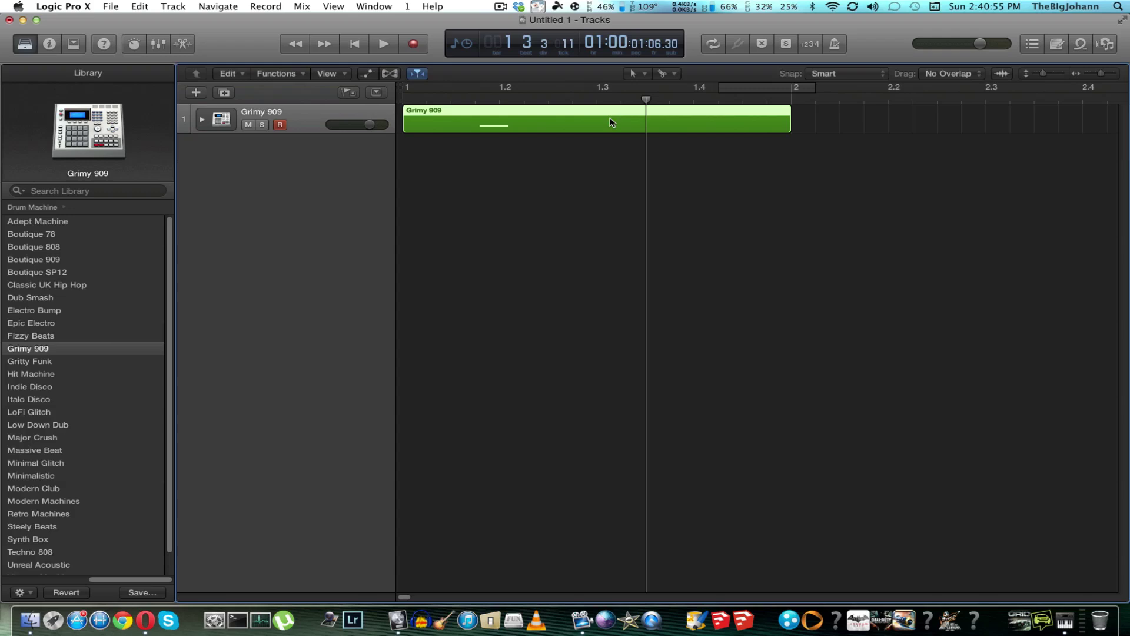
Step: Cut out a short kick piece, delete the leftovers, and move it to the start of bar 1
super+click(514, 128)
super+click(477, 128)
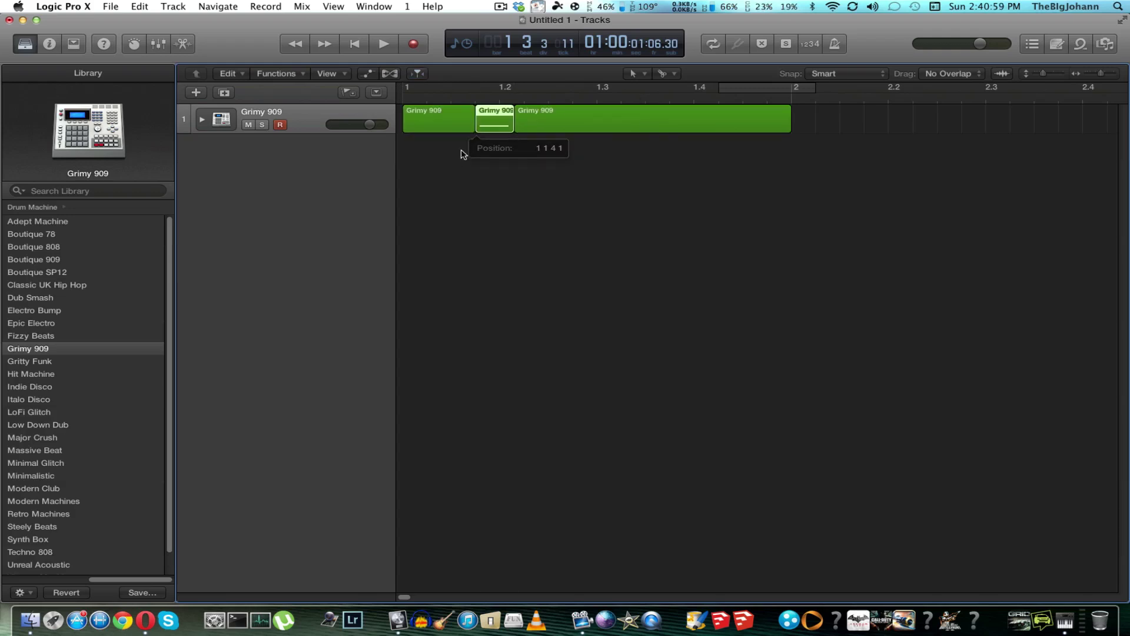
key(BackSpace)
click(586, 125)
key(BackSpace)
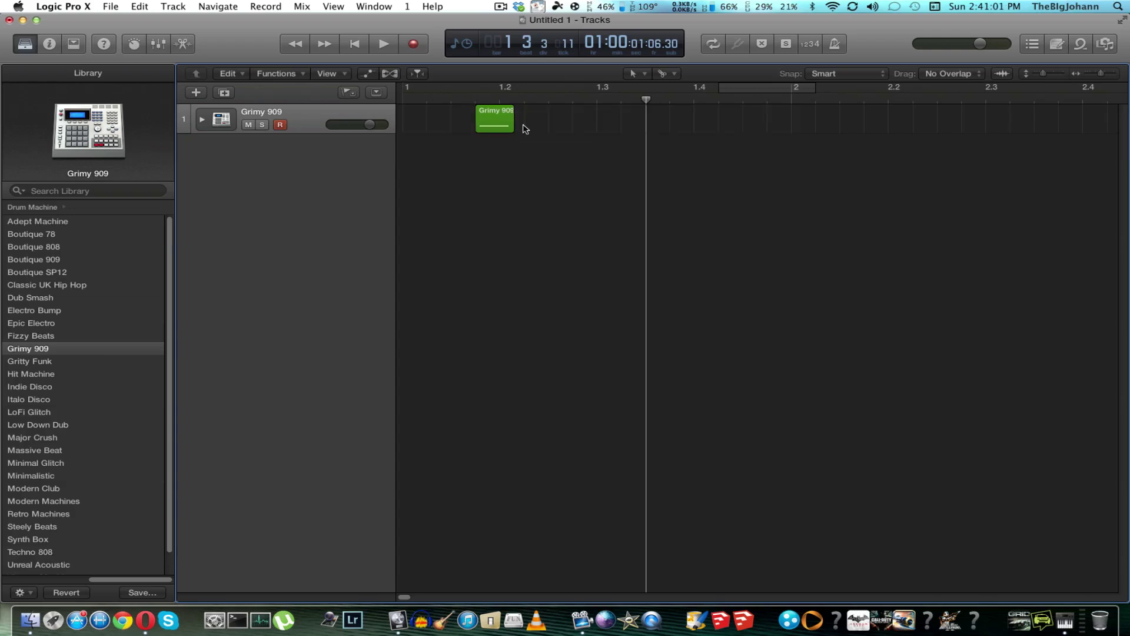
mouse_move(504, 115)
mouse_down()
mouse_move(432, 133)
mouse_move(439, 121)
mouse_up()
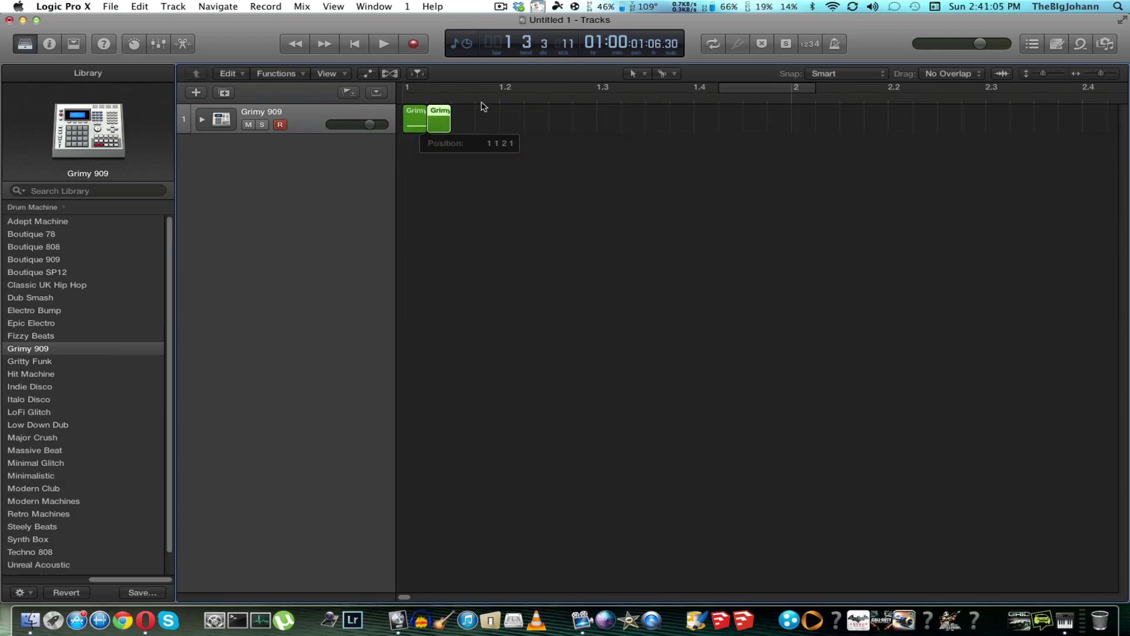
key(Return)
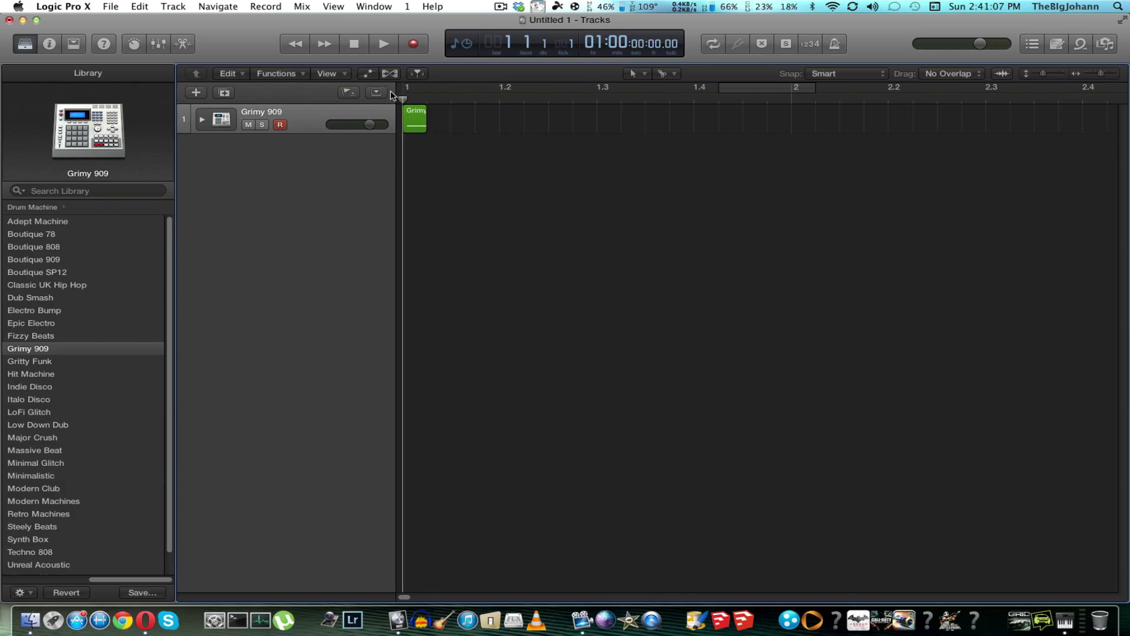
key(space)
key(space)
Step: Paste kick copies at beats 1.2, 1.3 and 1.4, then play bar 1 from the start
drag(471, 101, 452, 106)
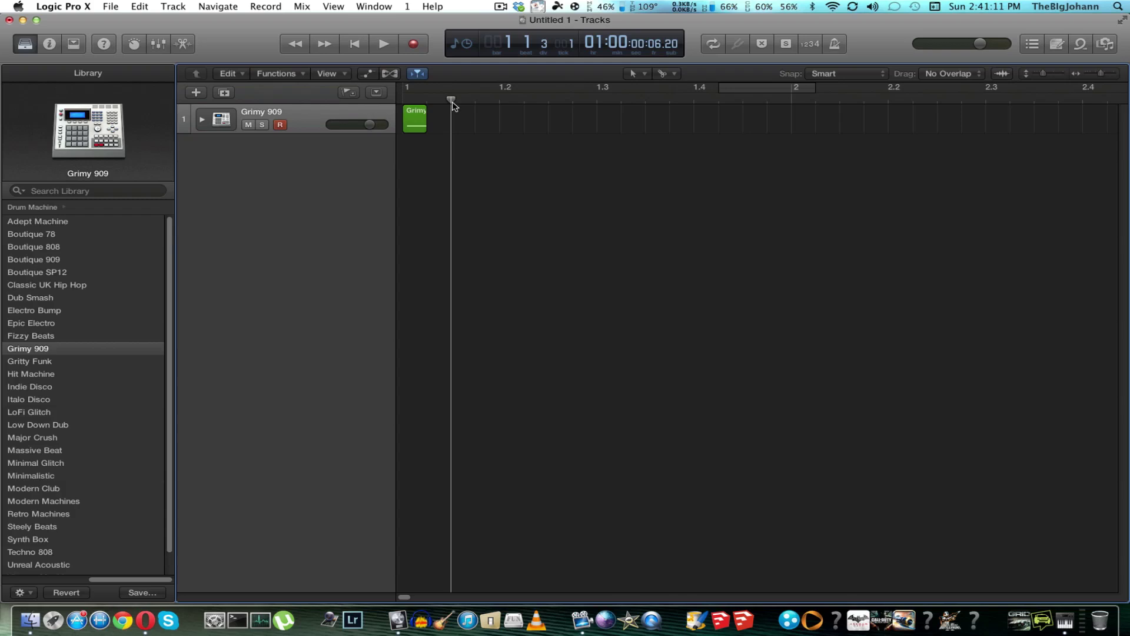
click(424, 119)
drag(451, 101, 700, 99)
key(super+v)
key(super+v)
key(super+v)
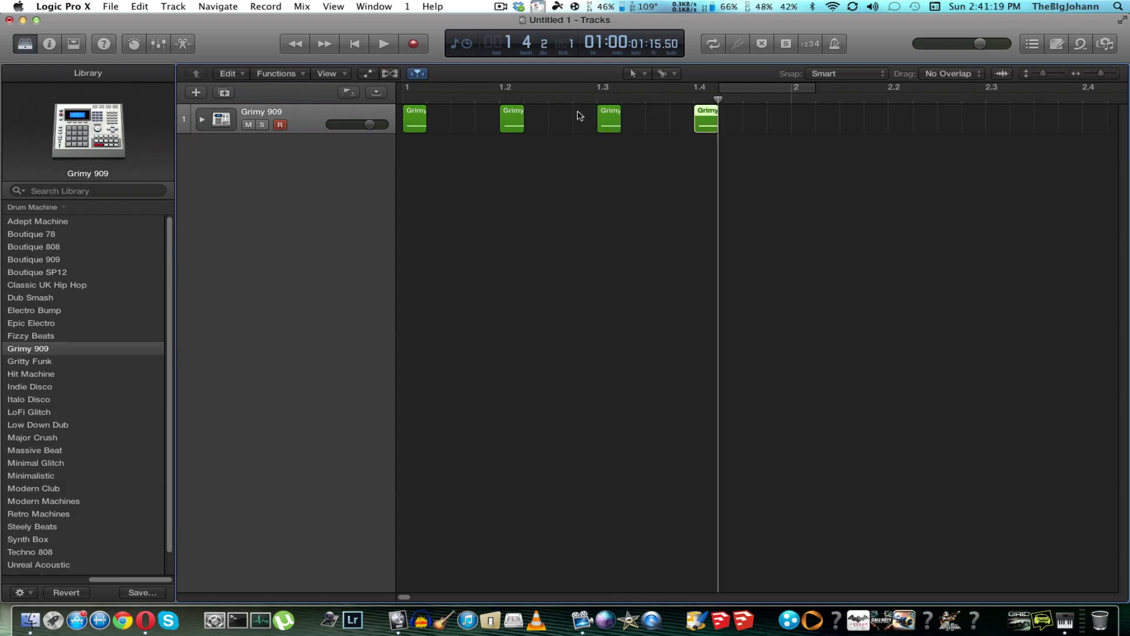
key(Return)
key(space)
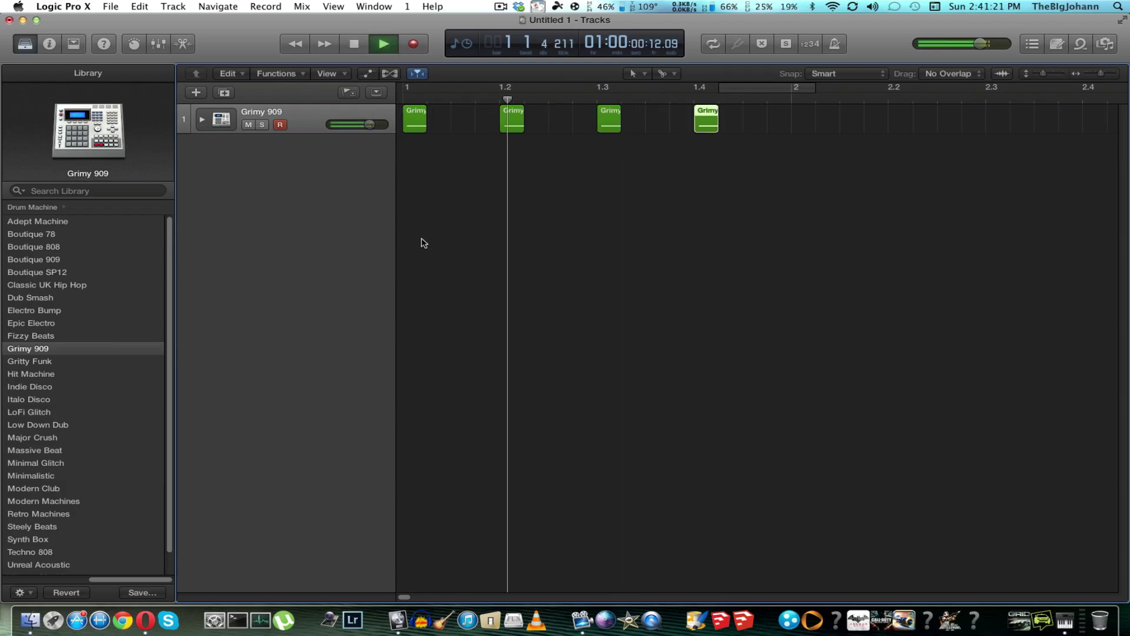
key(space)
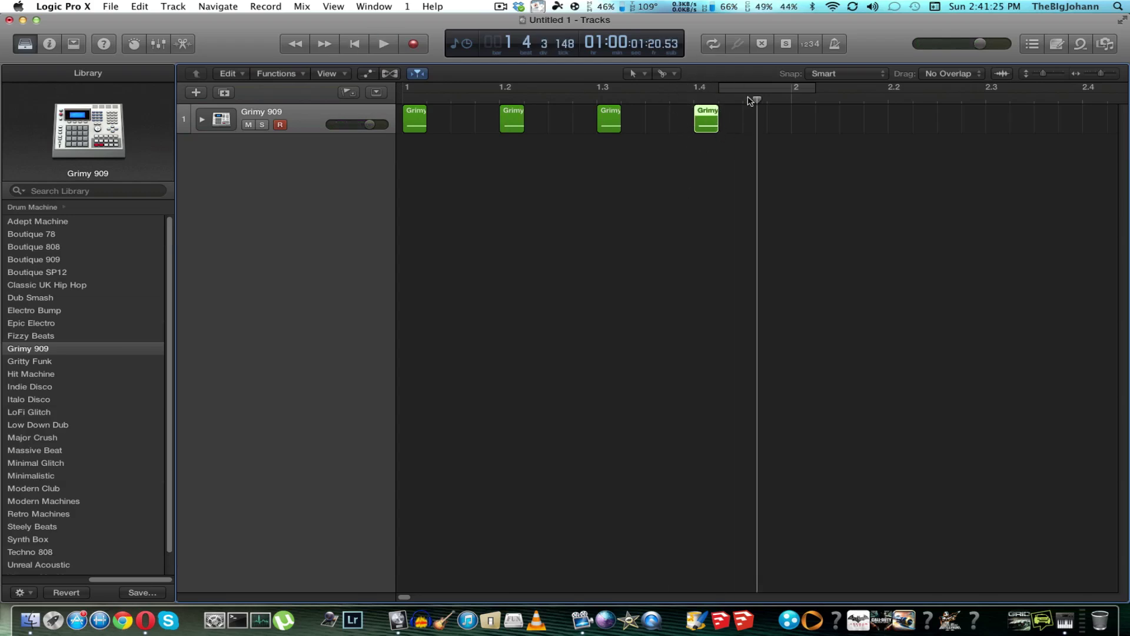
Step: Paste kick copies at the start of bar 2 and later in the bar, leaving cycle mode off
drag(754, 99, 796, 95)
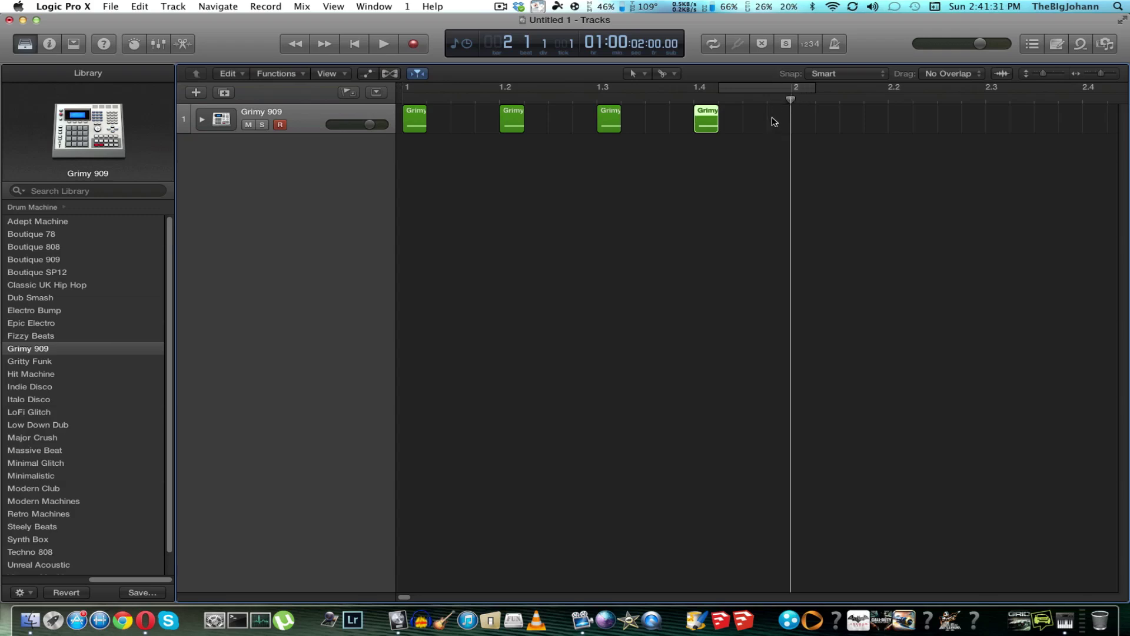
key(super+v)
drag(816, 98, 917, 102)
key(super+v)
key(super+v)
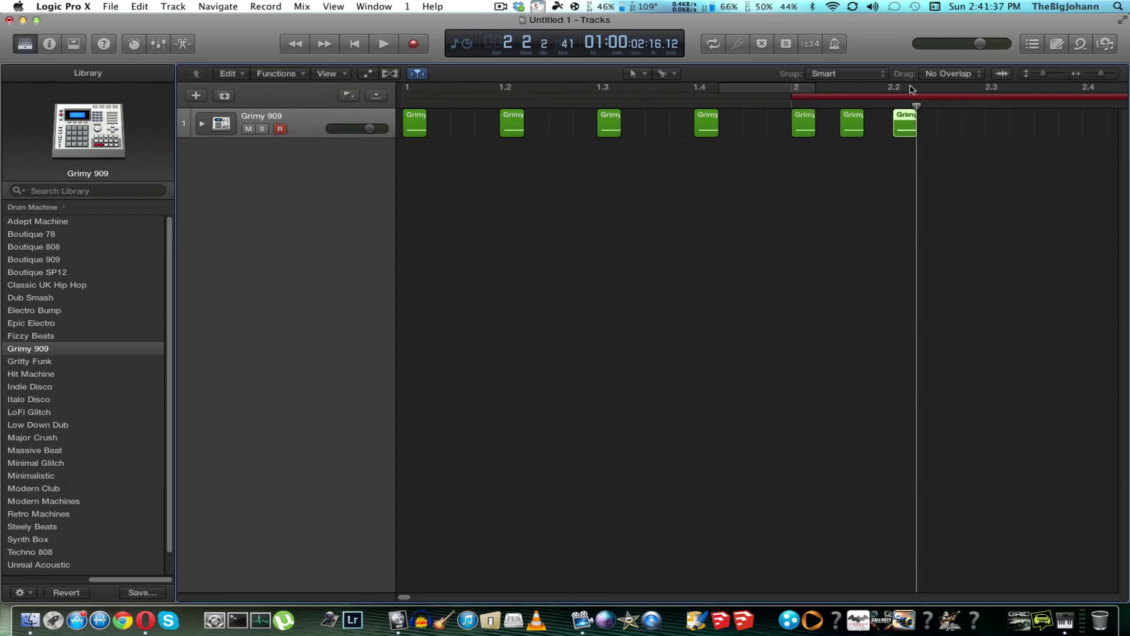
key(c)
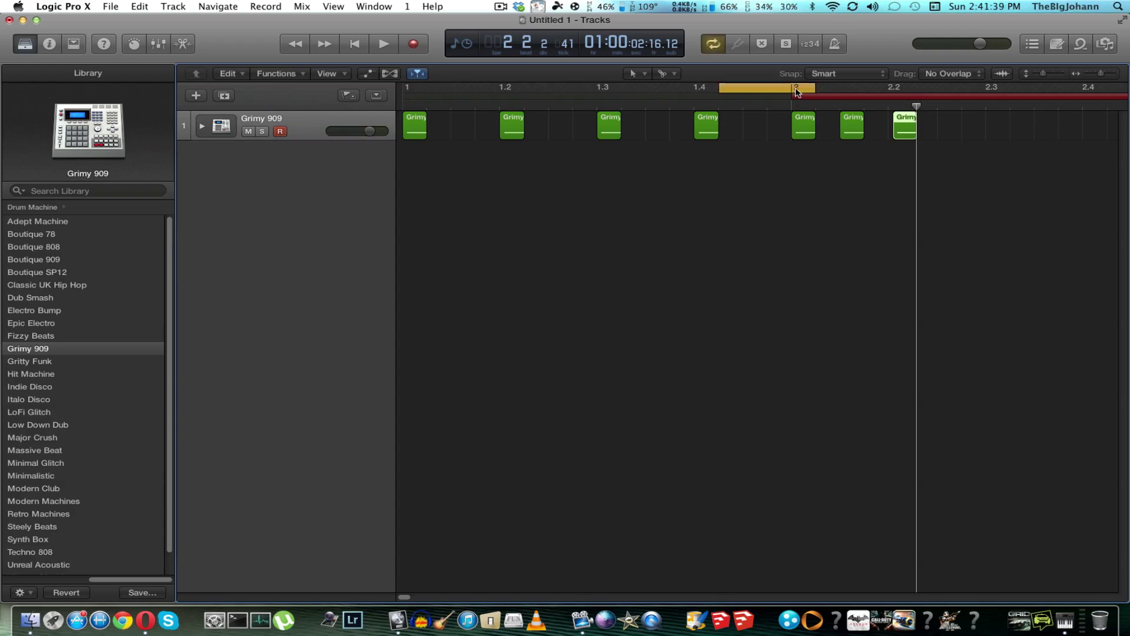
click(763, 93)
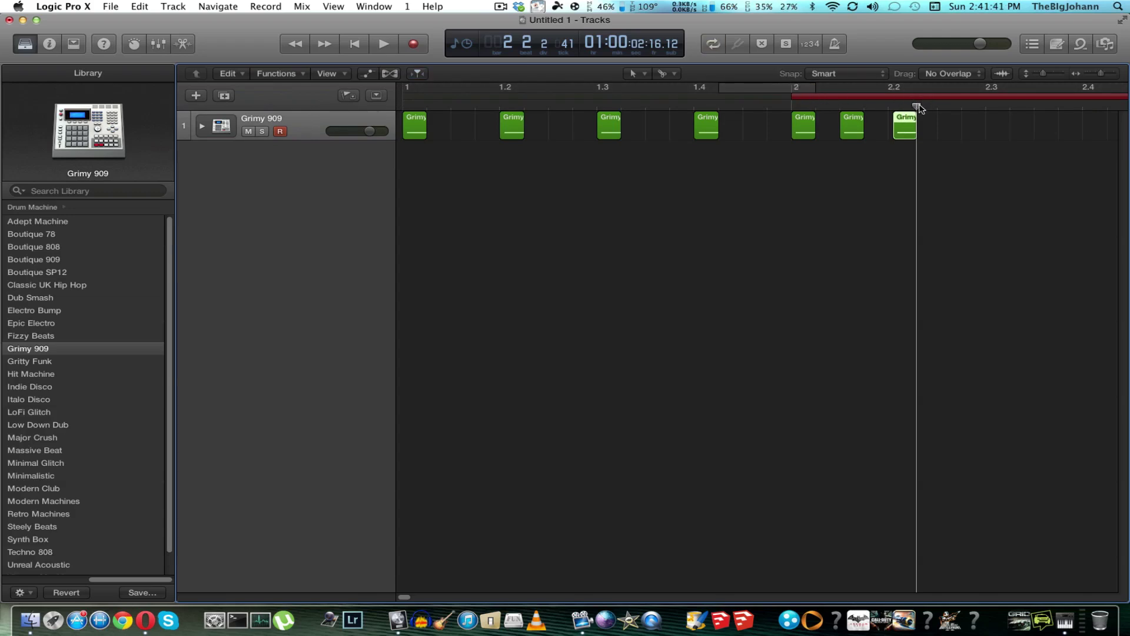
Step: Replace the last bar-2 kick with copies at beats 2.2, 2.3 and beyond, with cycle off
drag(919, 104, 889, 108)
key(Delete)
key(super+v)
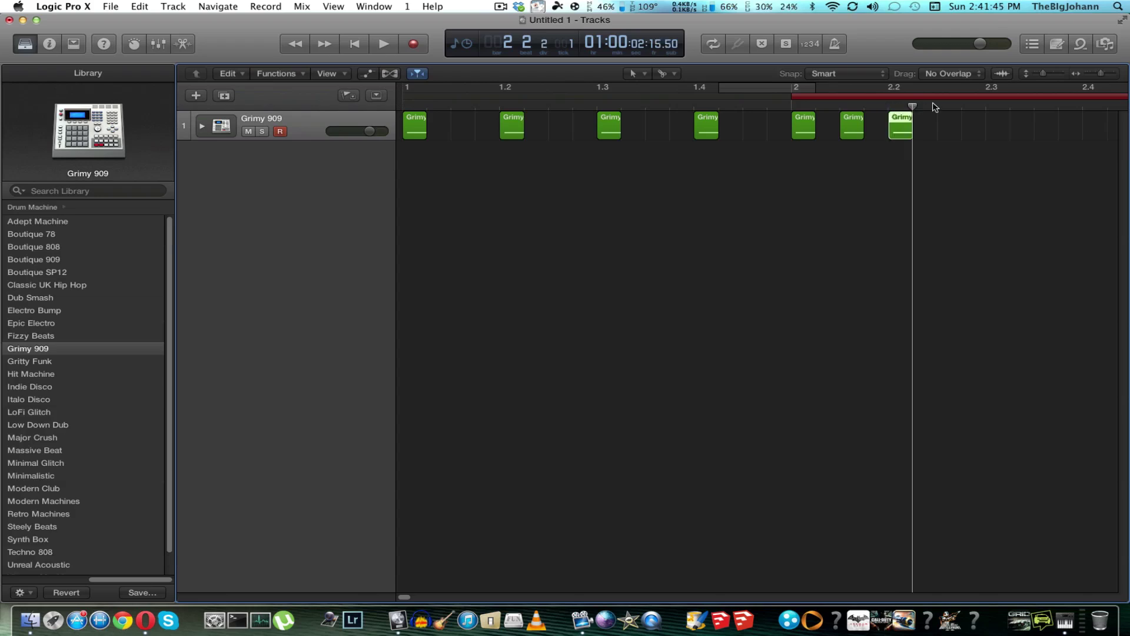
key(super+v)
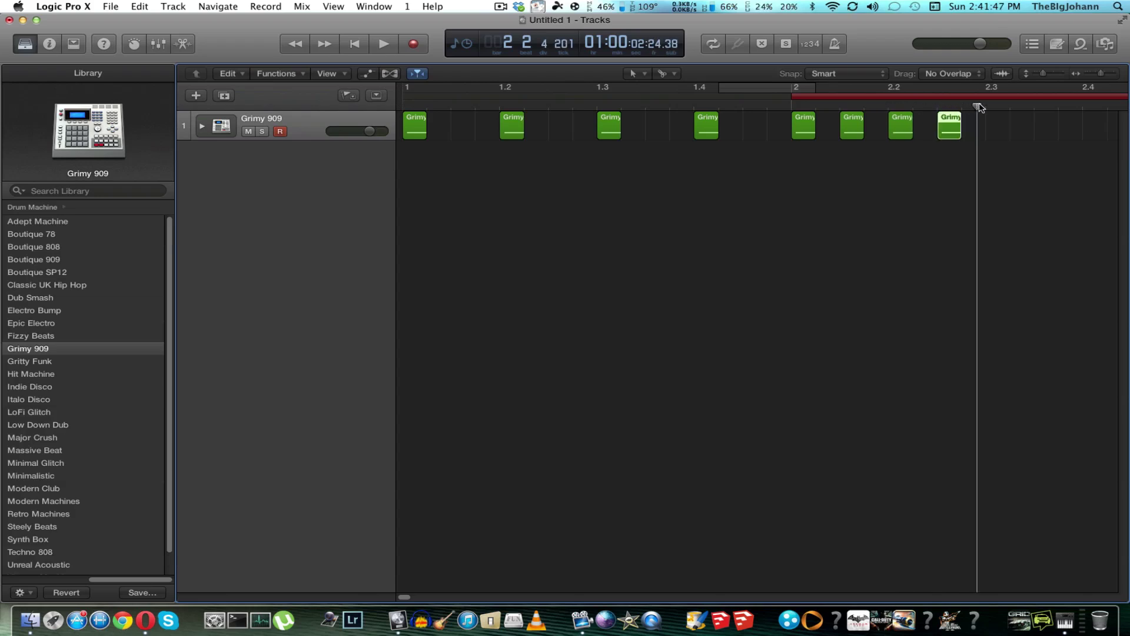
drag(963, 109, 987, 107)
key(super+v)
click(768, 88)
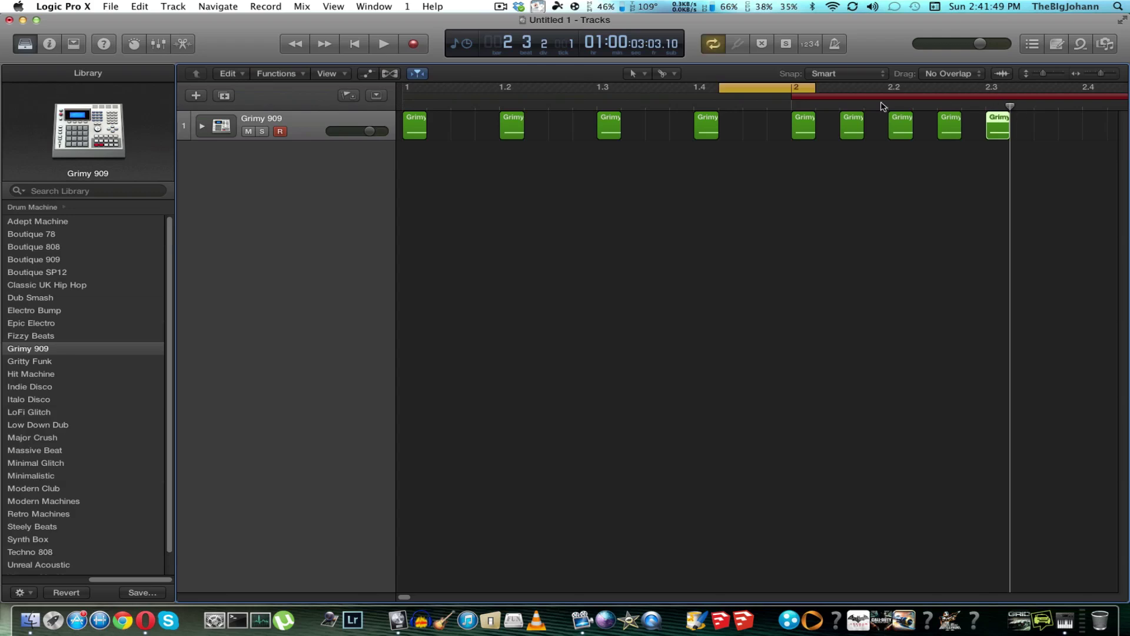
click(808, 88)
drag(1011, 108, 968, 108)
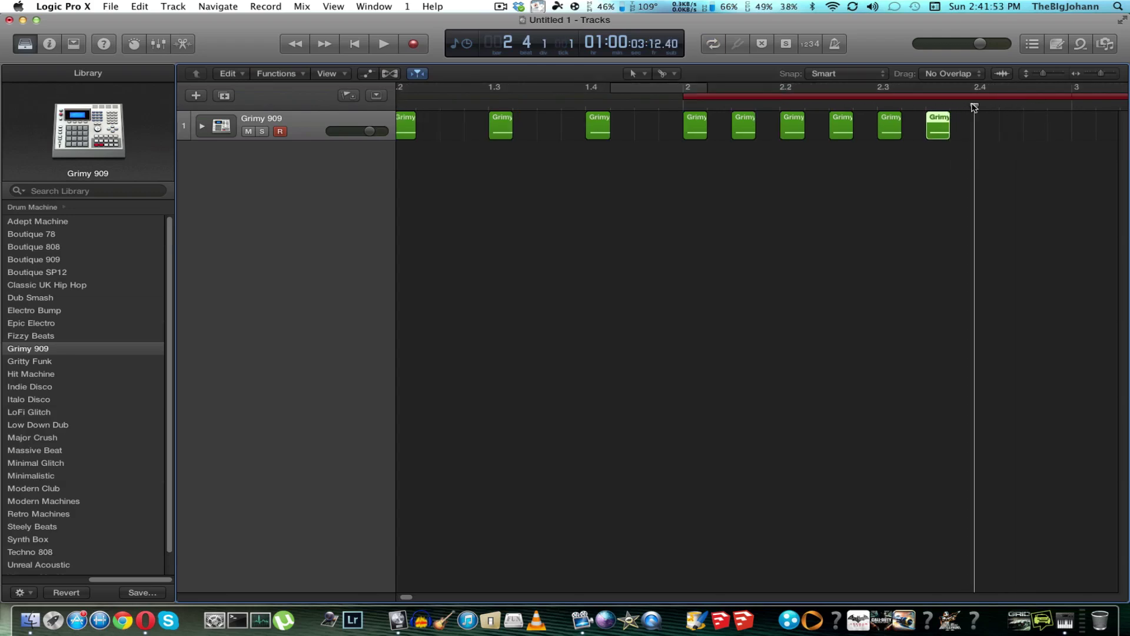
Step: Option-drag the selected bar-2 kicks to fill every eighth note, then play from the start
key(super+v)
drag(998, 109, 1035, 107)
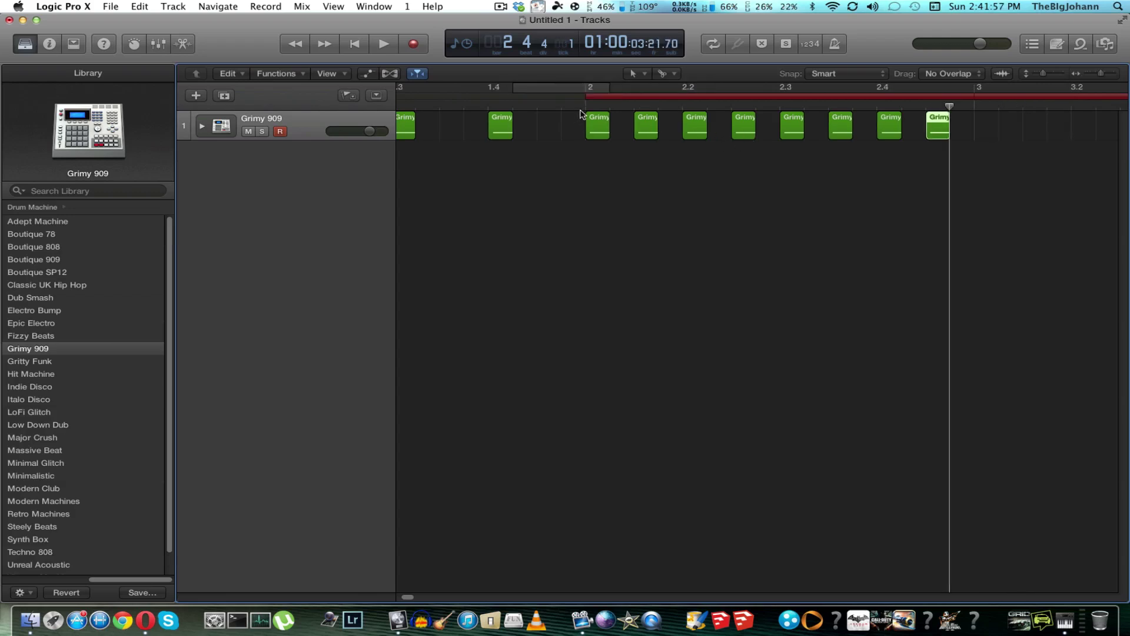
drag(581, 114, 944, 158)
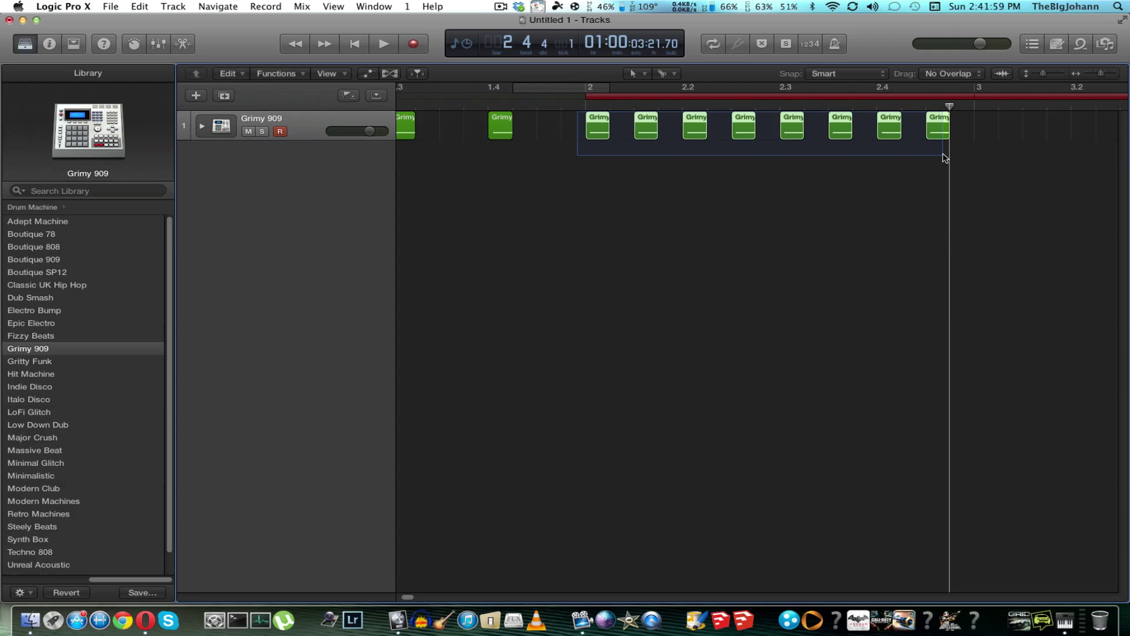
mouse_move(600, 125)
mouse_down()
mouse_move(629, 126)
mouse_move(600, 127)
mouse_up()
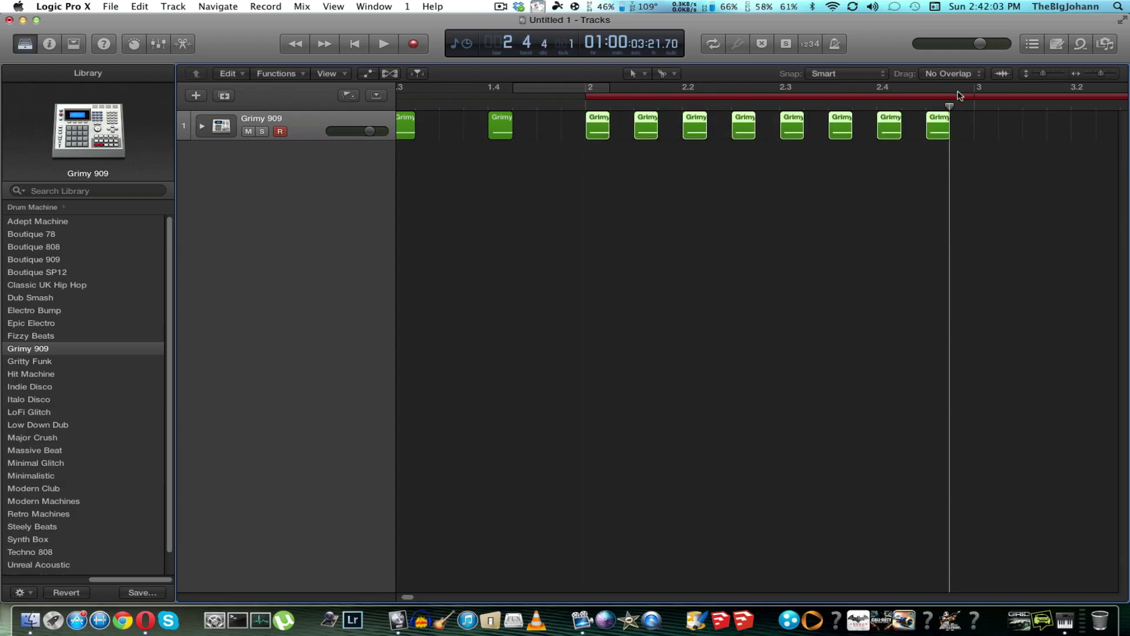
key(Return)
key(space)
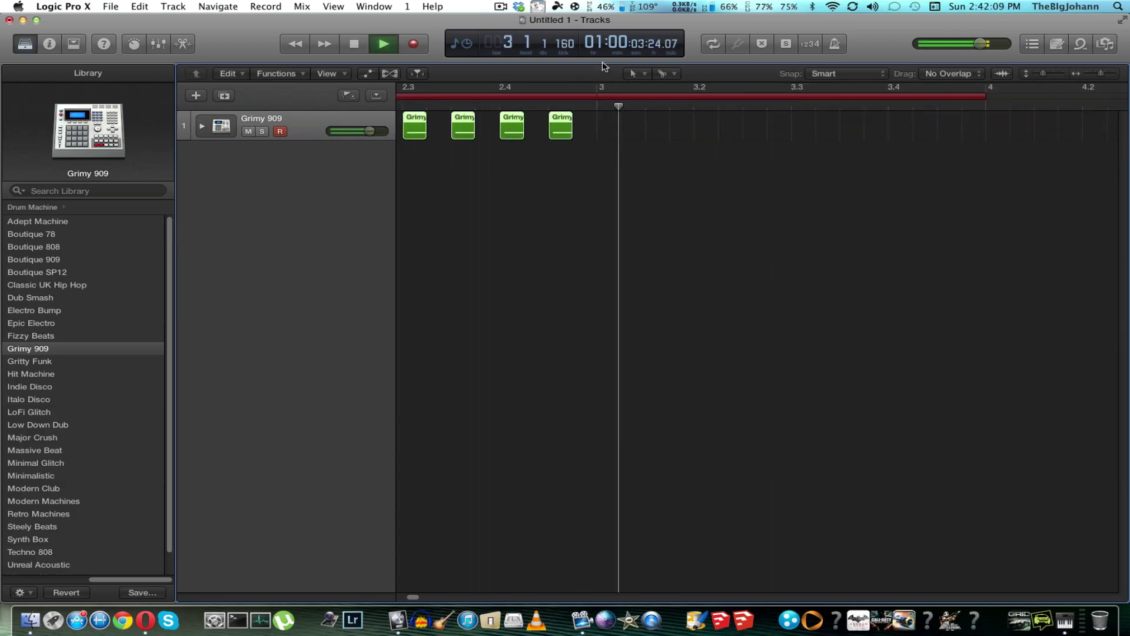
Step: Paste back-to-back kick copies from the start of bar 3 up to bar 4
key(space)
drag(645, 108, 599, 107)
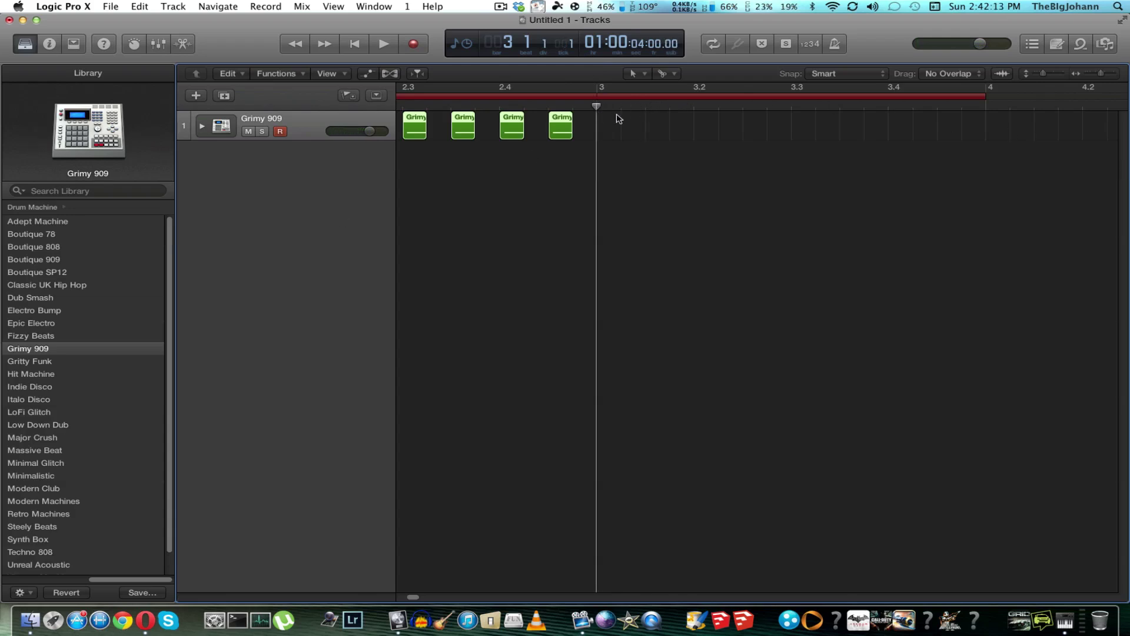
click(562, 133)
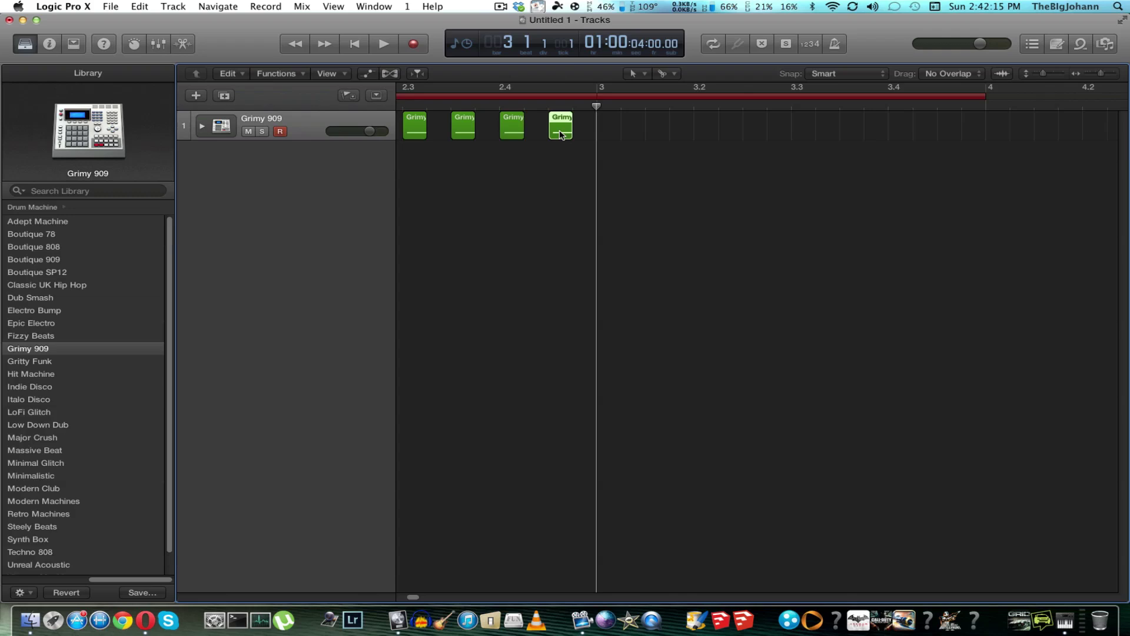
key(super+v)
key(super+v)
key(super+v)
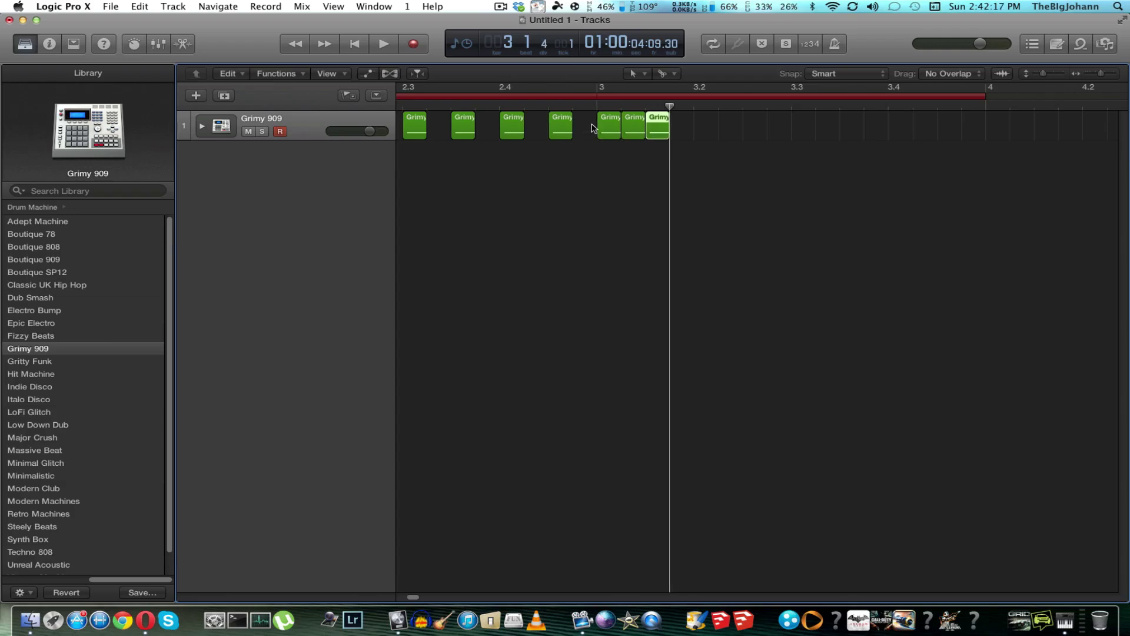
key(super+v)
key(super+v)
key(super+v)
key(super+v)
key(super+v)
key(super+v)
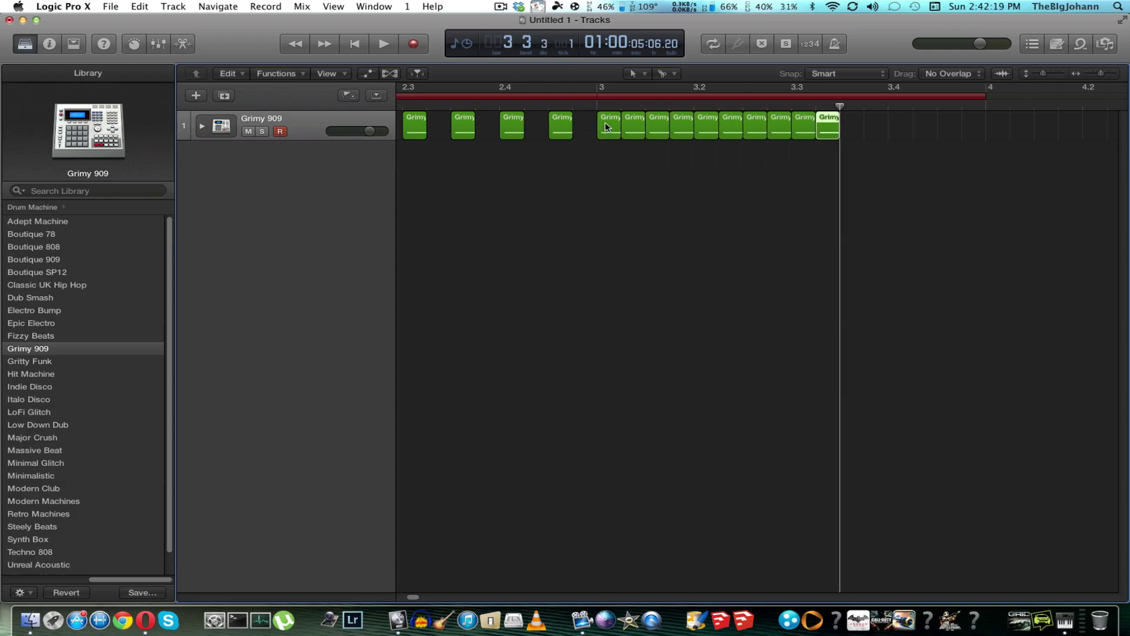
key(super+v)
key(super+v)
key(super+v)
key(super+v)
key(super+v)
key(super+v)
key(super+v)
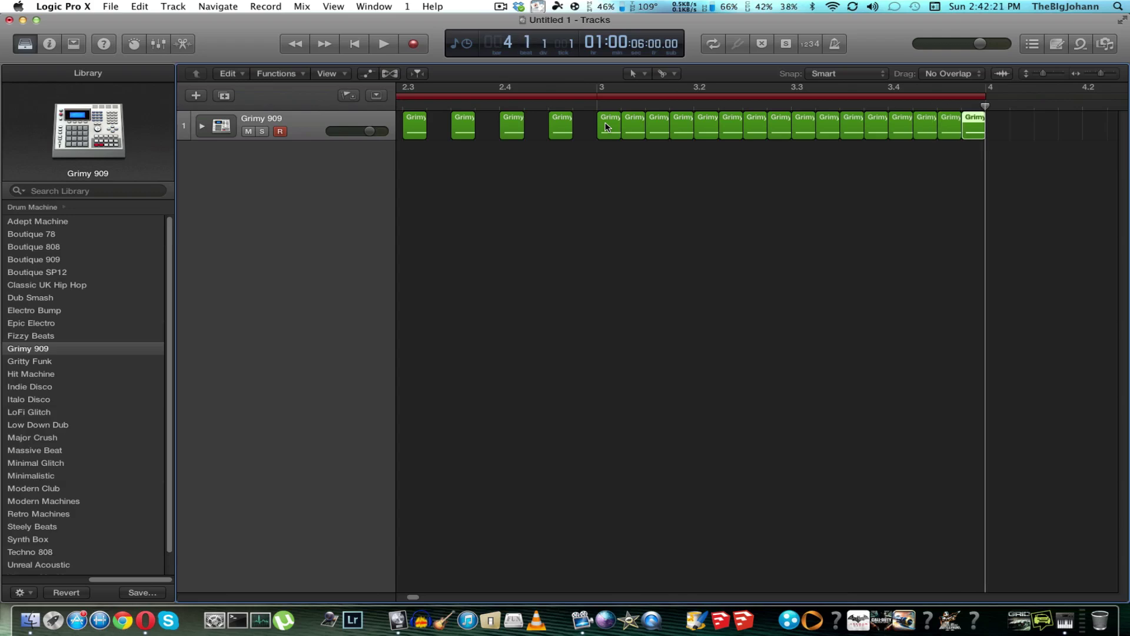
key(super+v)
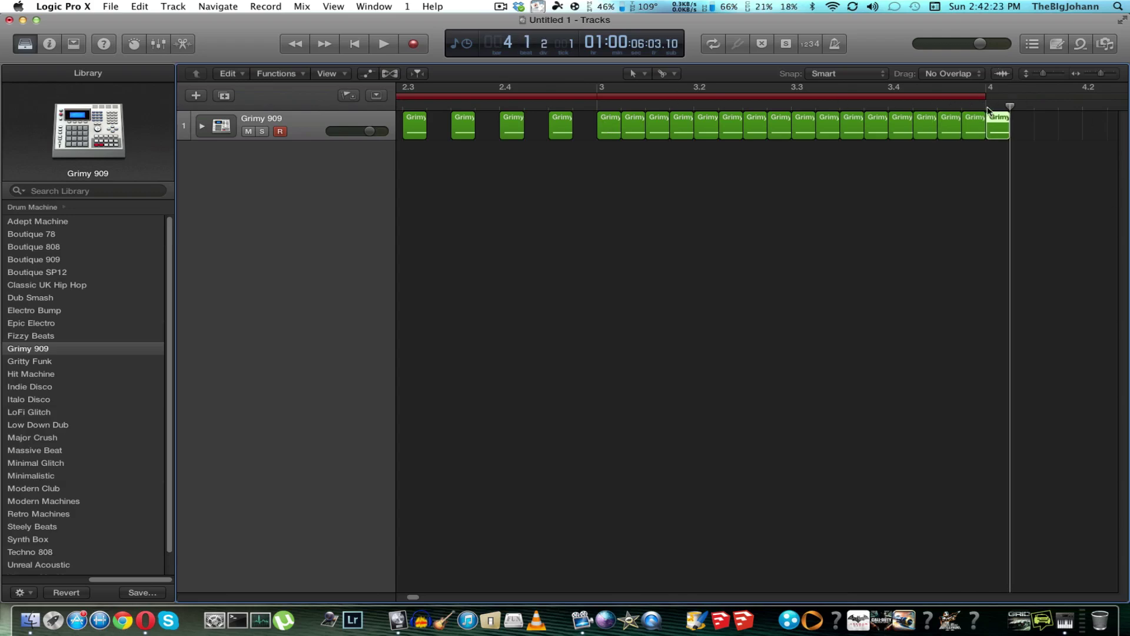
Step: Play the full accelerating build from the project start, then return to the start
key(Return)
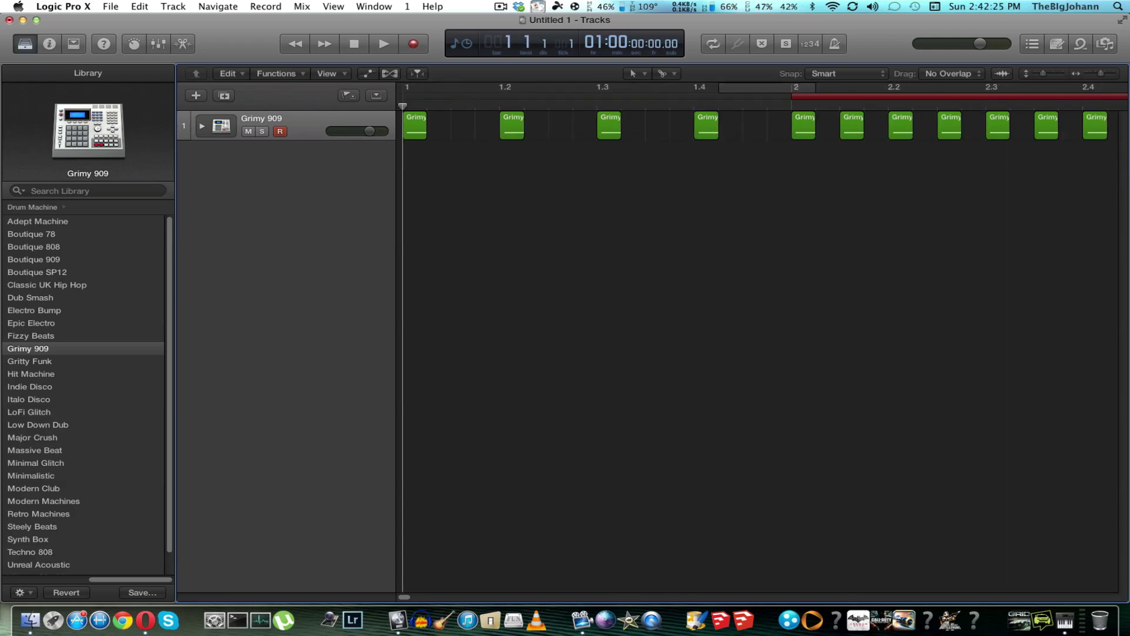
key(space)
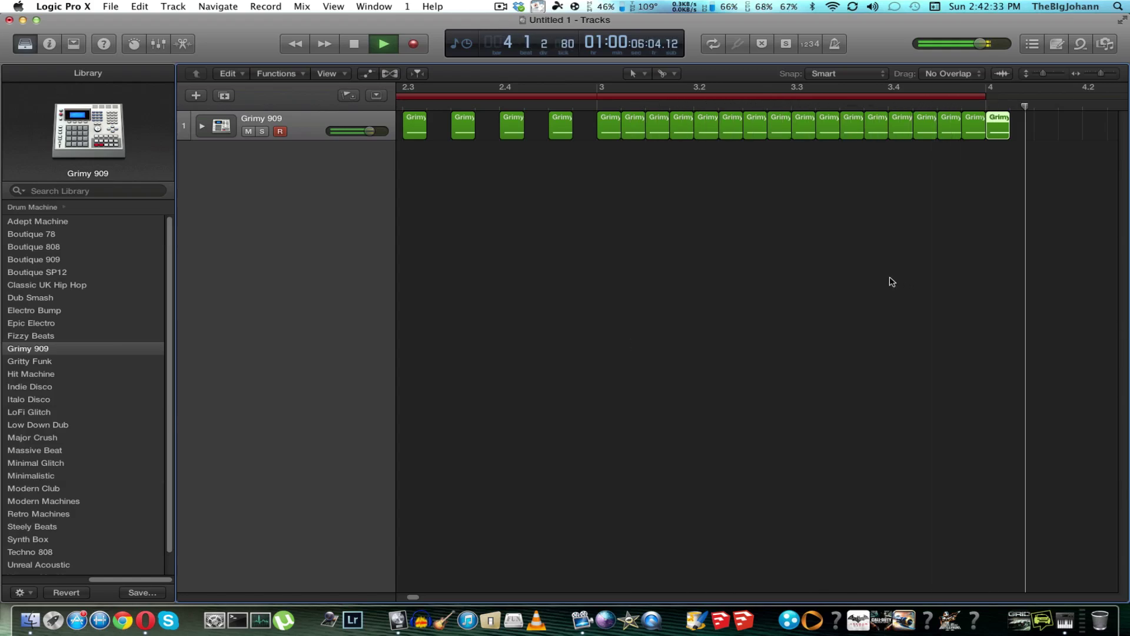
key(space)
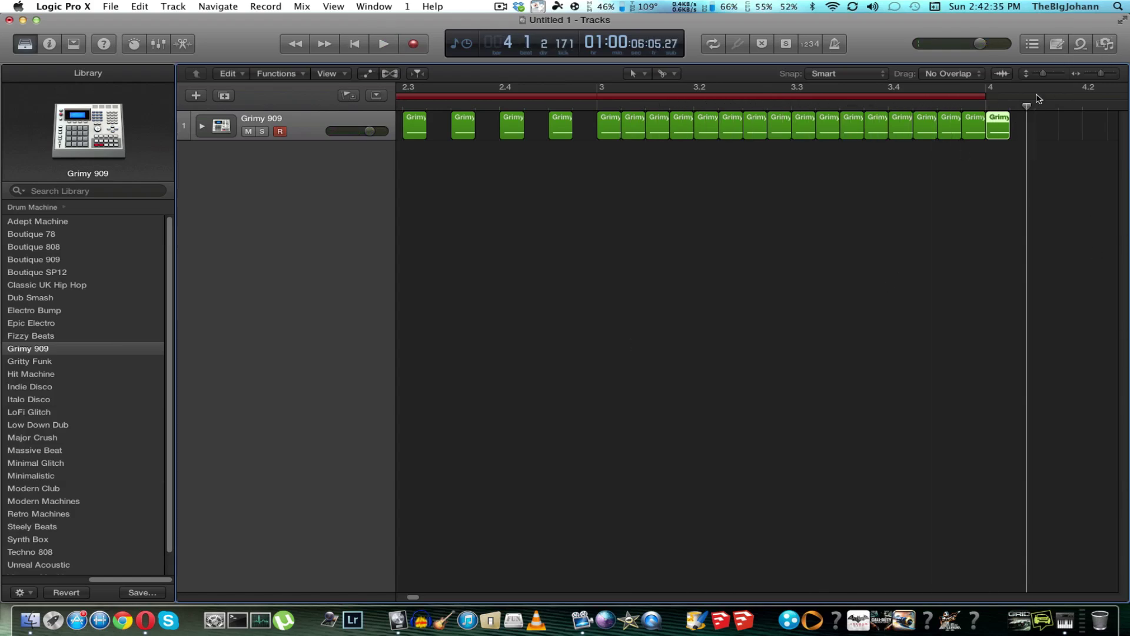
key(Return)
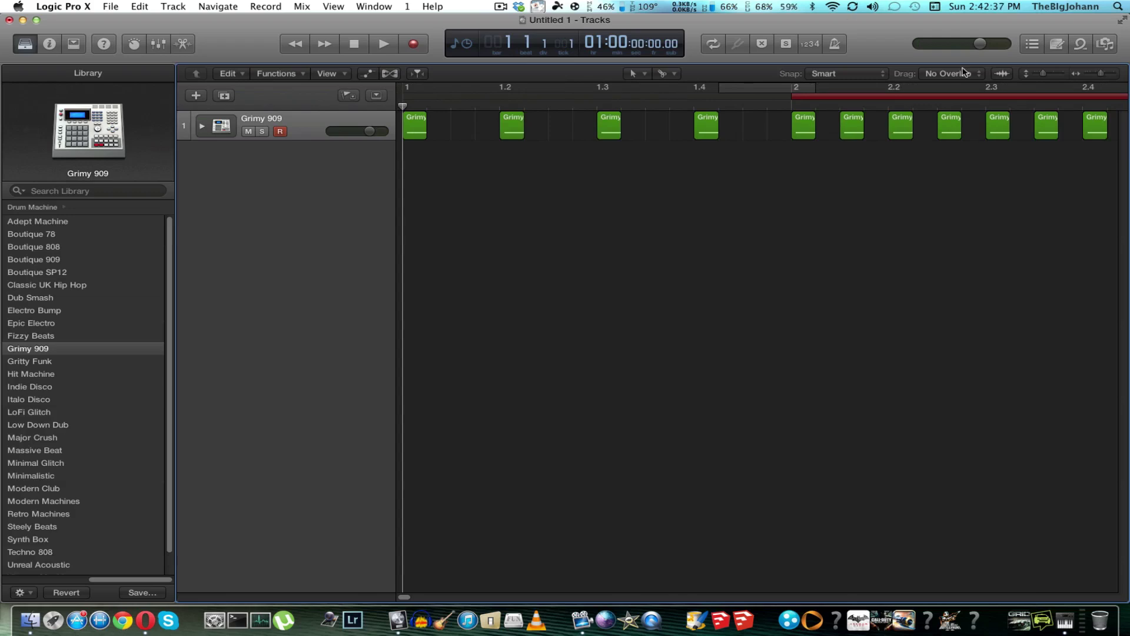
Step: Filter the Loop Browser to Synths, preview Dutch Trumpet Synth, and place it at bar 1
click(1080, 44)
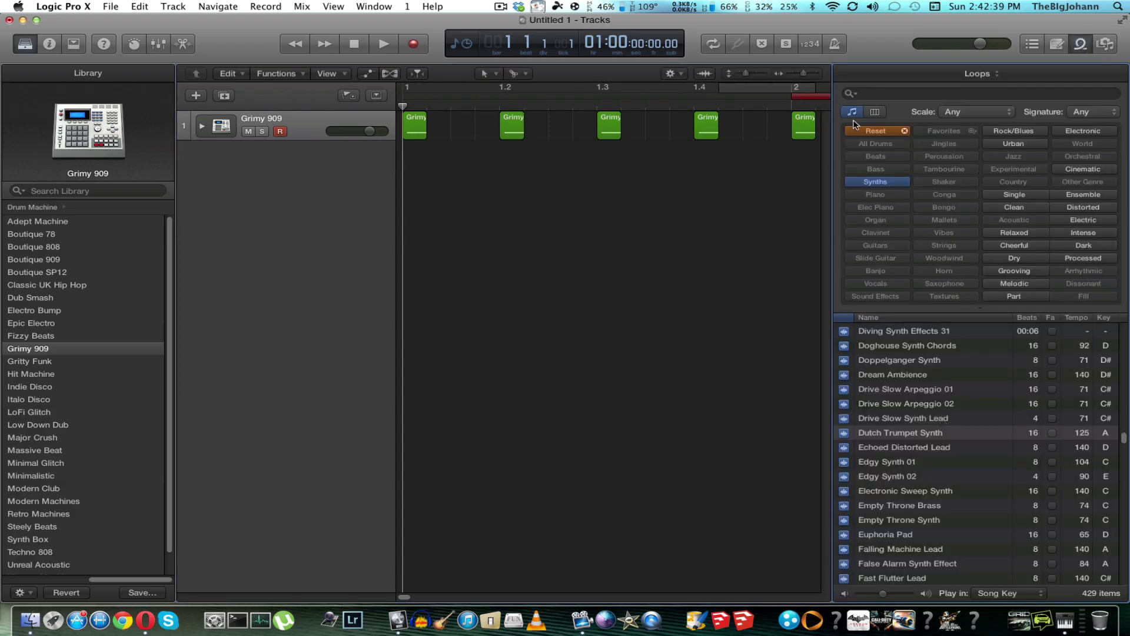
click(876, 130)
click(875, 181)
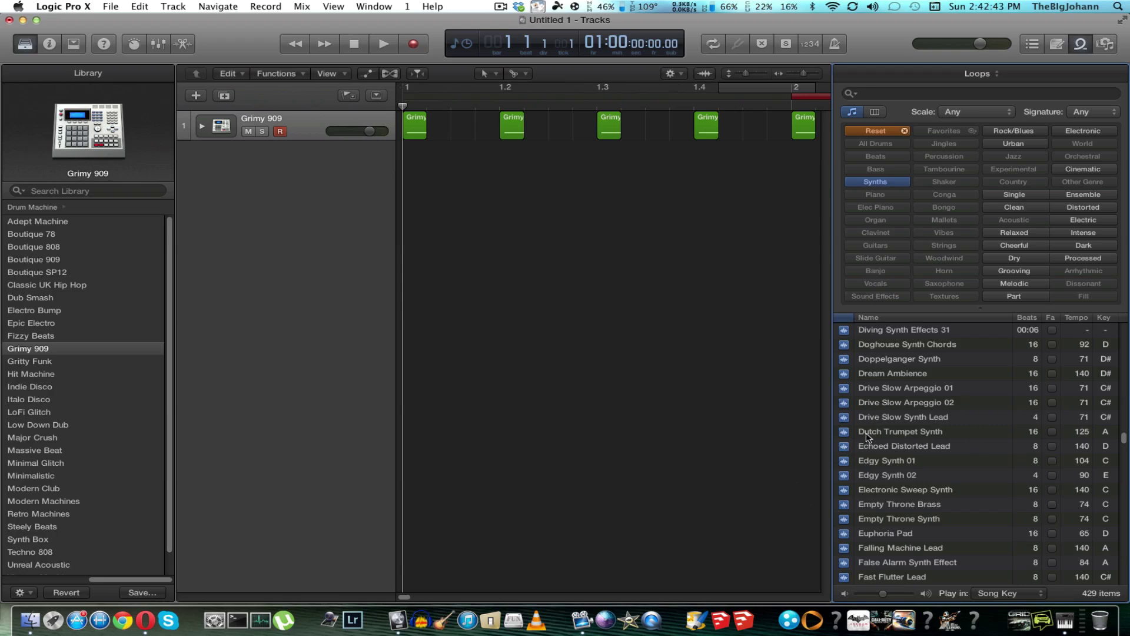
click(846, 433)
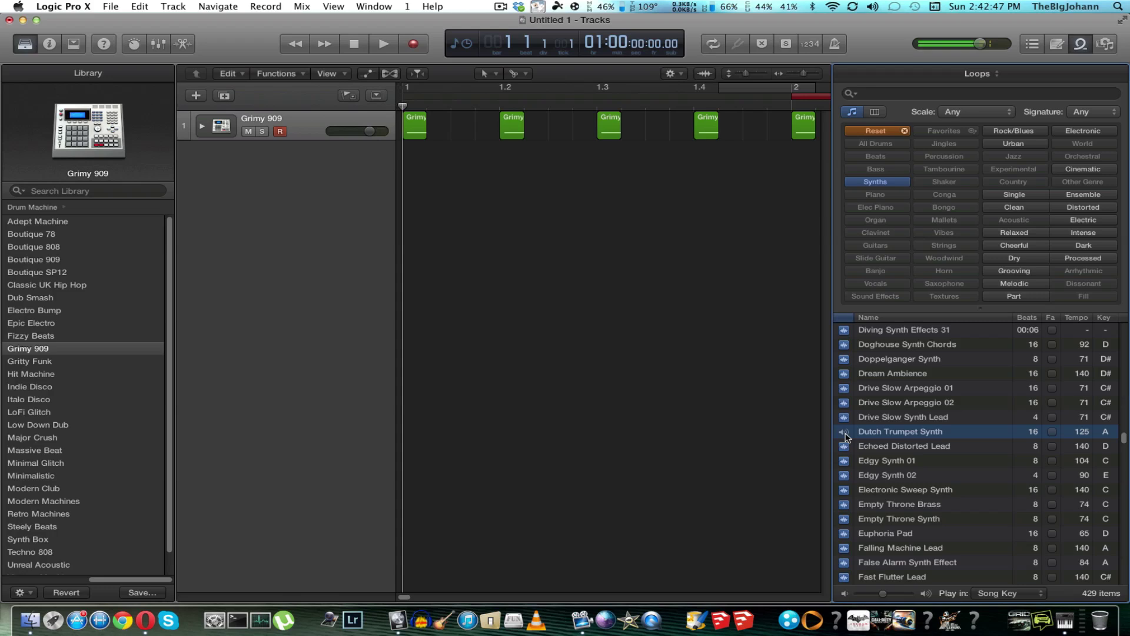
mouse_move(901, 431)
mouse_down()
mouse_move(457, 233)
mouse_move(415, 145)
mouse_up()
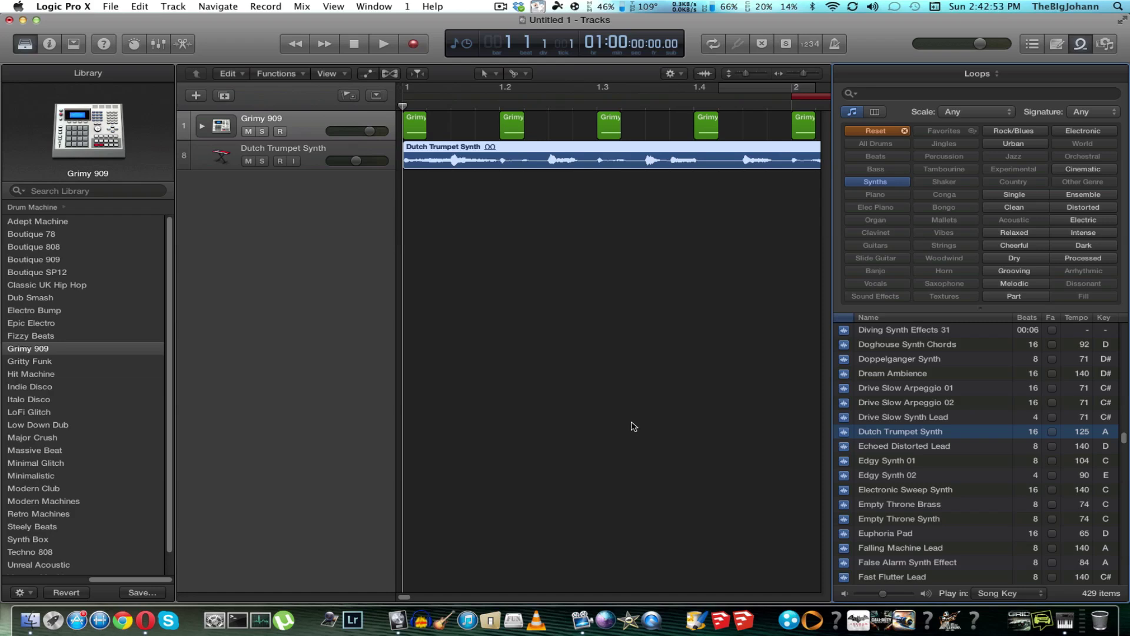
key(space)
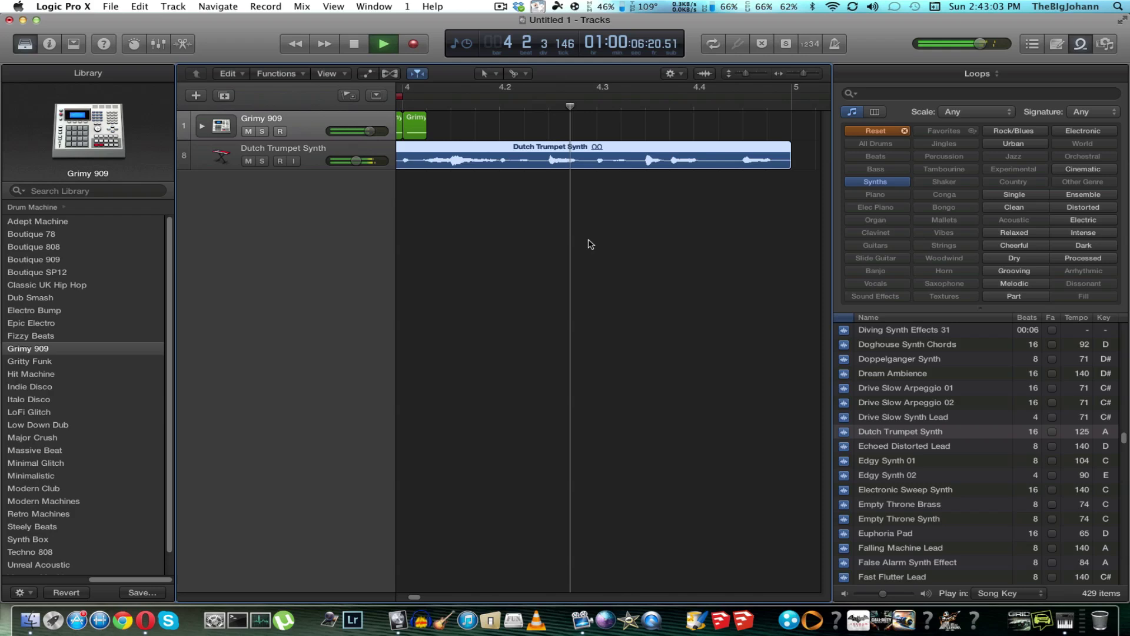
key(space)
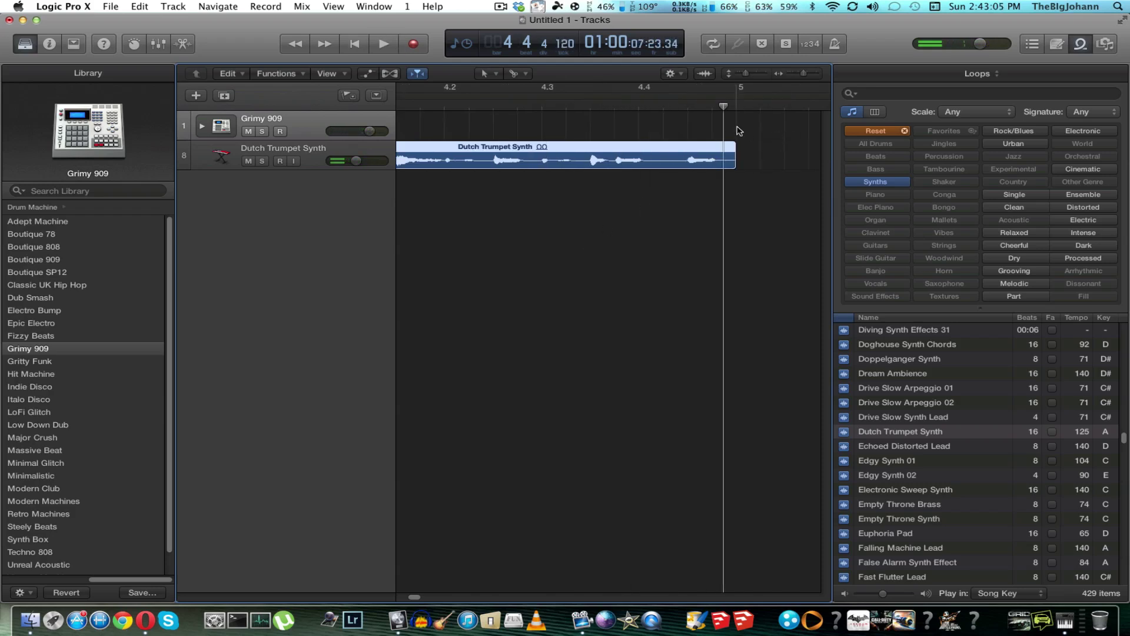